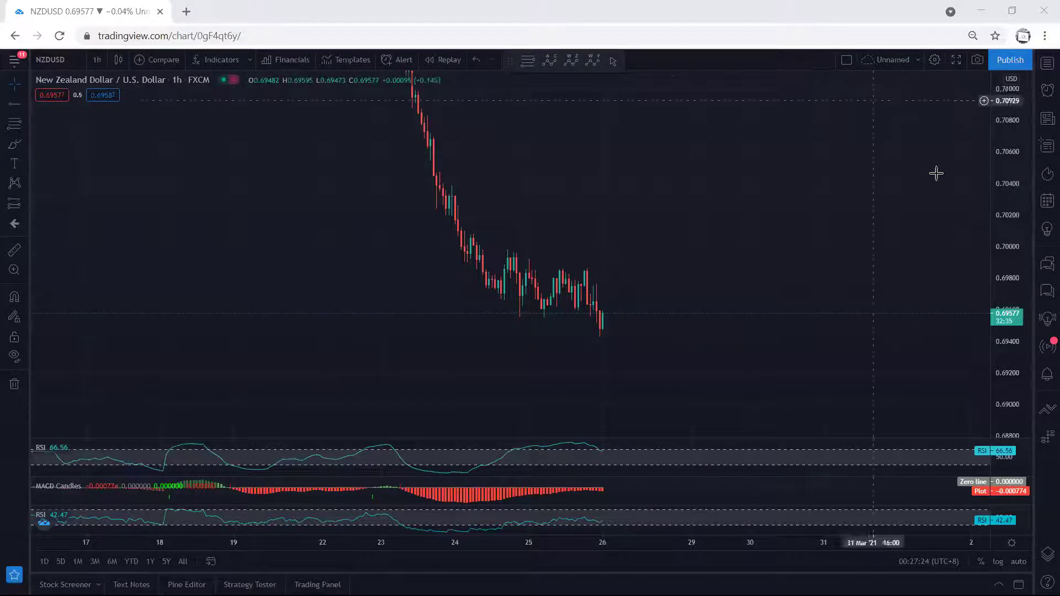
- Try blue sketches on the recent candles and toggle the MACD and RSI pane sizes
drag(726, 224, 672, 186)
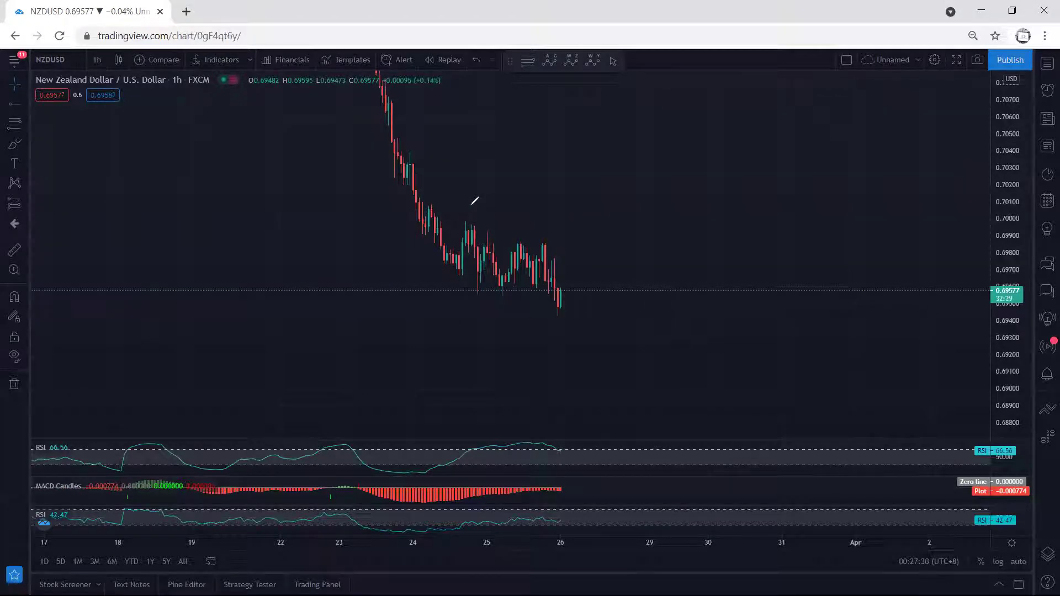
mouse_move(496, 224)
mouse_down()
mouse_move(477, 240)
mouse_move(464, 227)
mouse_move(571, 286)
mouse_up()
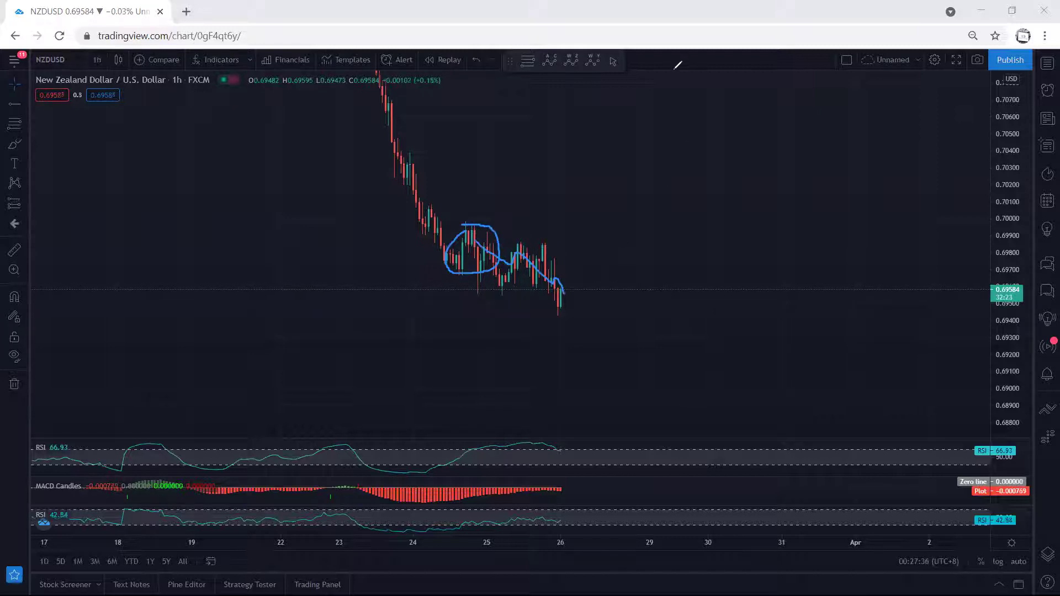
key(ctrl+z)
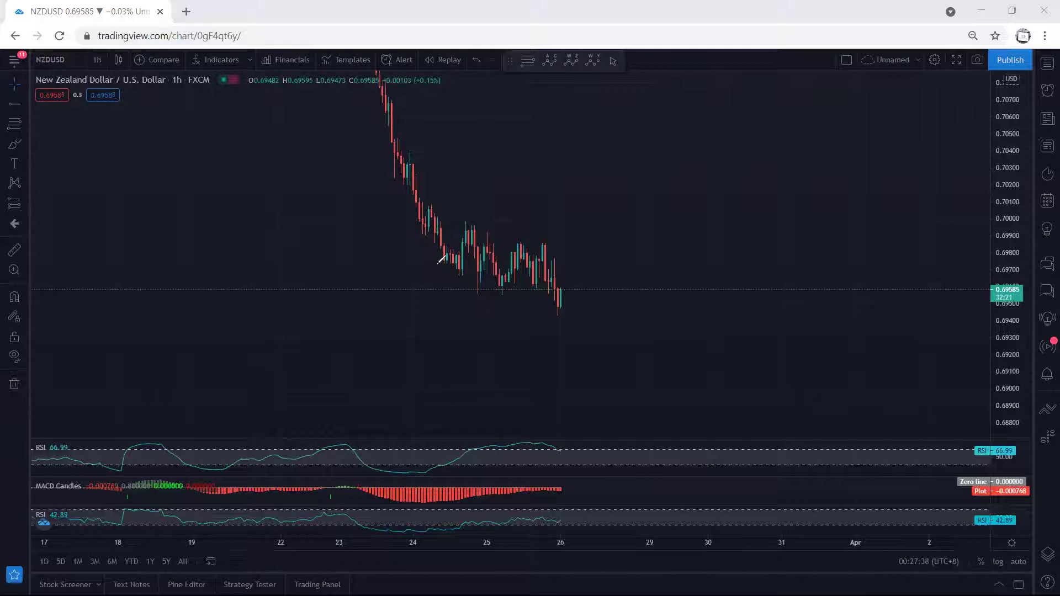
drag(439, 261, 557, 312)
double_click(692, 483)
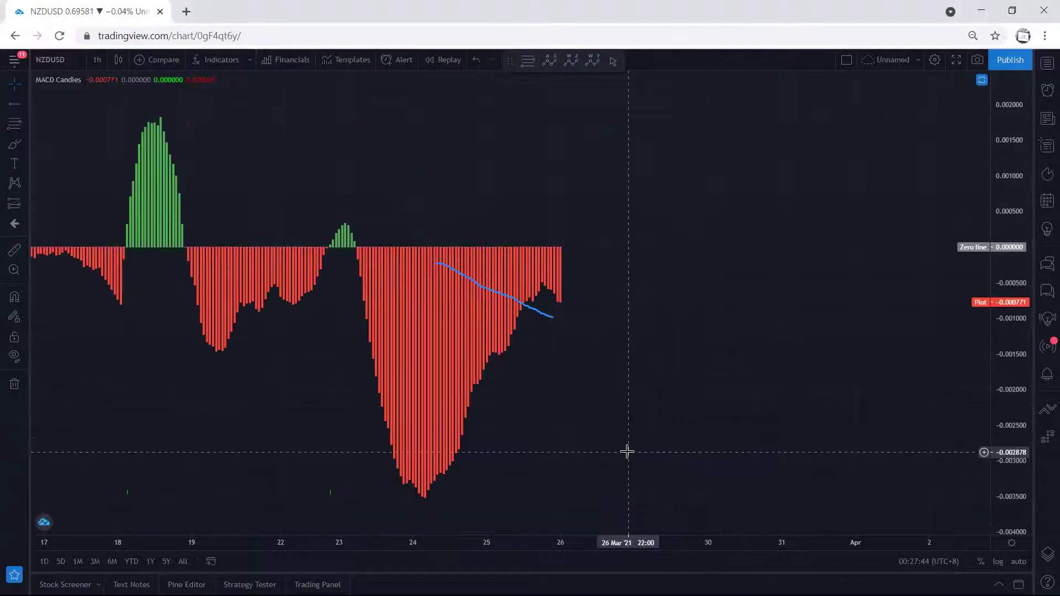
double_click(628, 452)
double_click(626, 451)
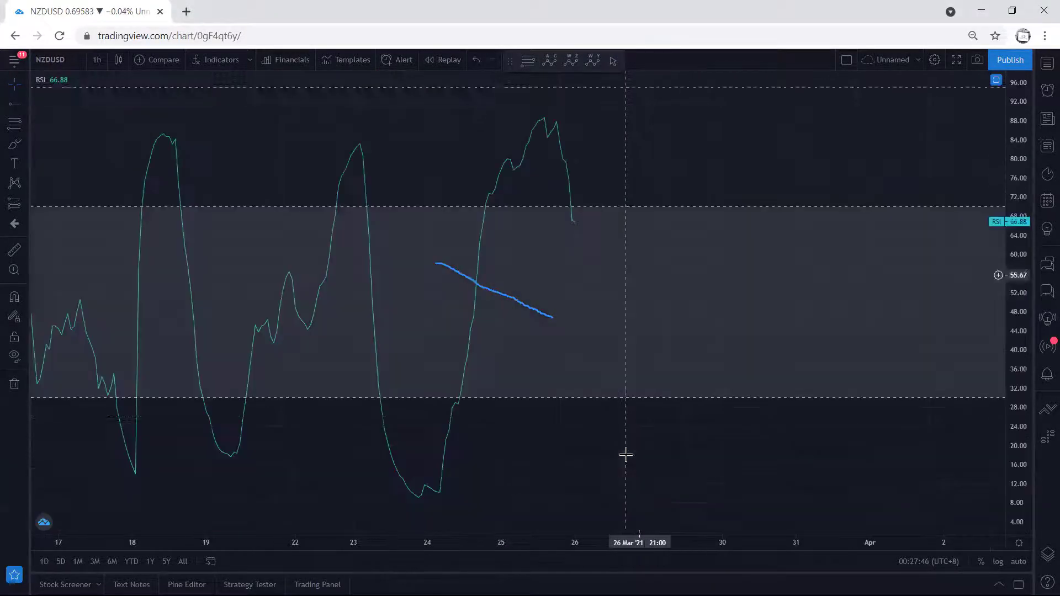
double_click(610, 319)
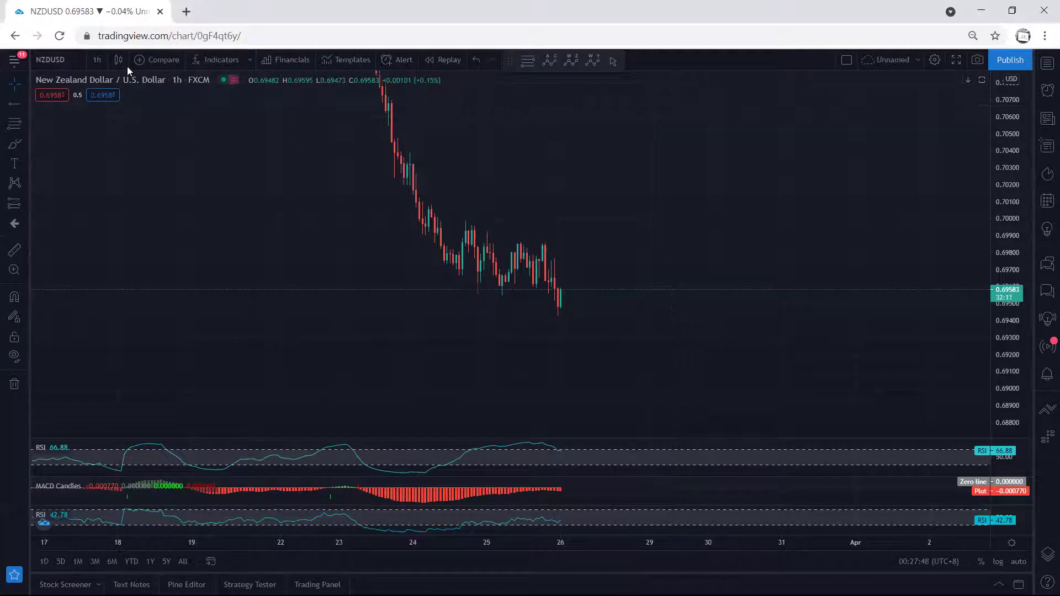
- Switch to the daily timeframe, then sketch and undo a blue downward scenario
click(96, 60)
click(125, 332)
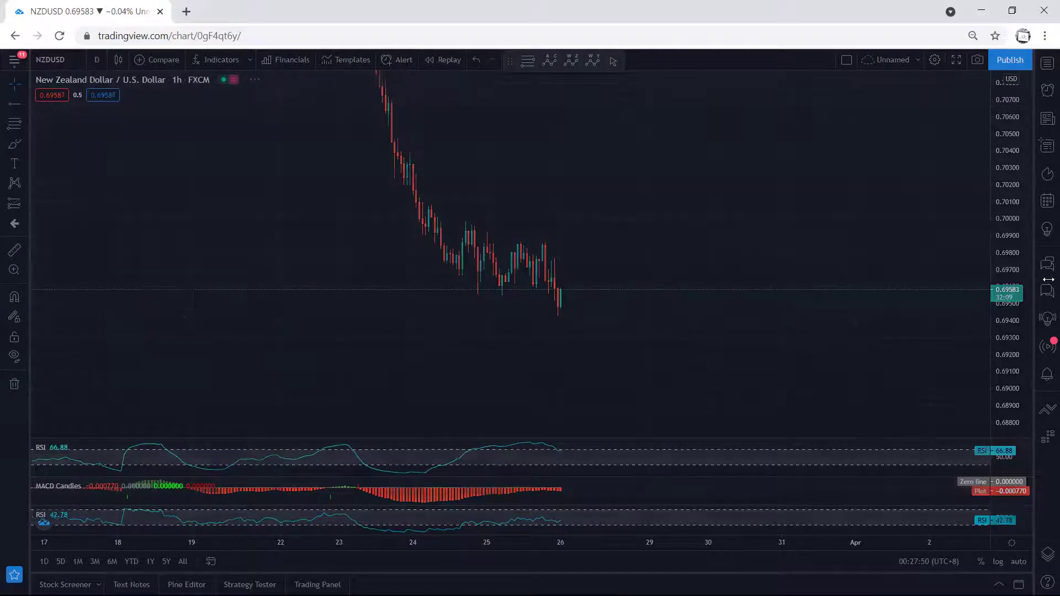
scroll(506, 324, down, 2)
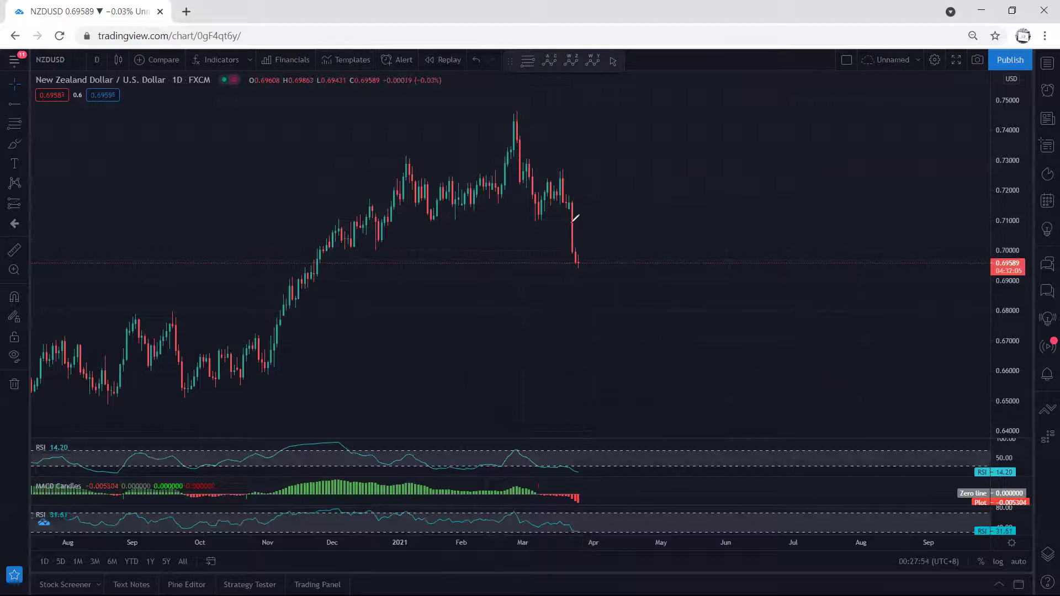
drag(572, 263, 623, 302)
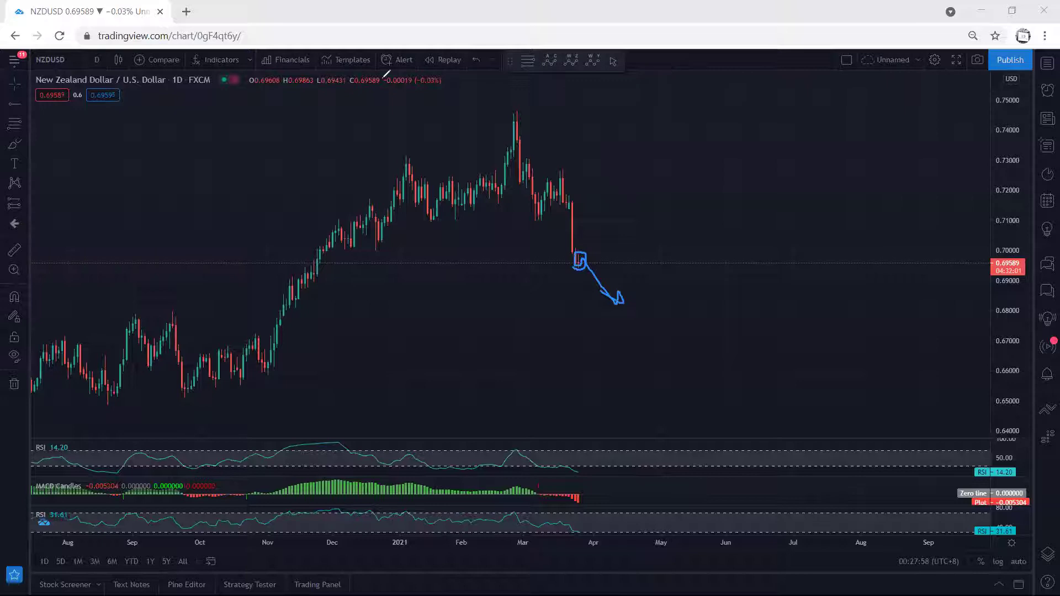
key(ctrl+z)
- Switch the chart to the 4-hour timeframe and stretch the price scale
click(96, 60)
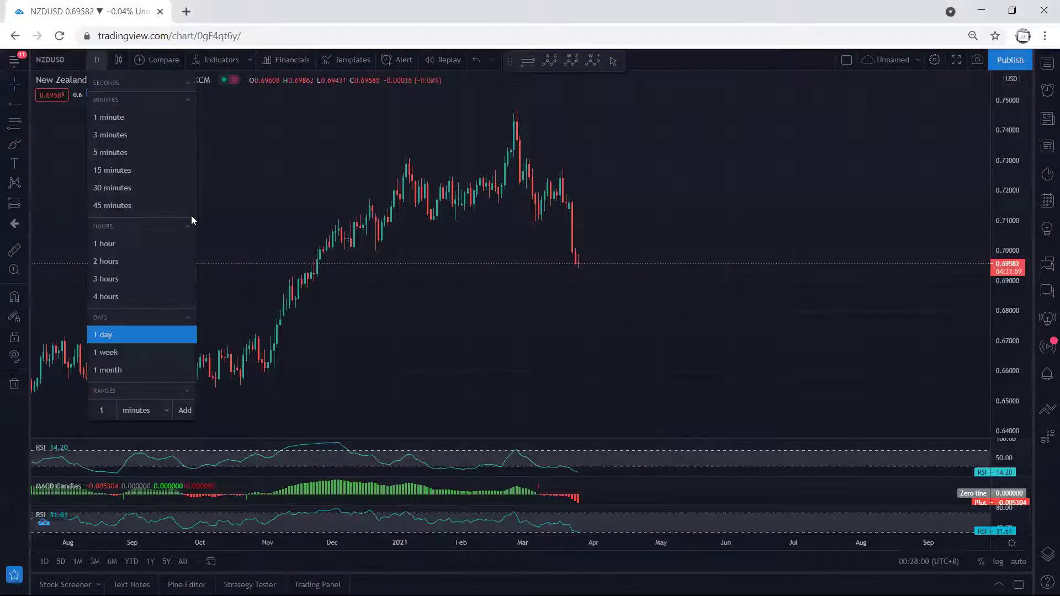
click(133, 296)
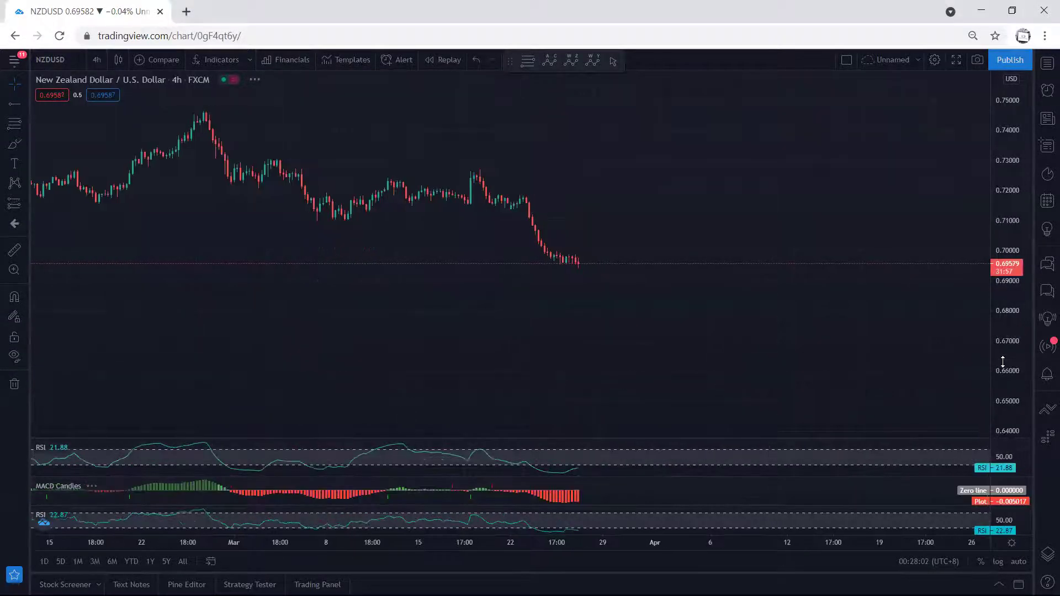
drag(1003, 362, 1003, 397)
scroll(816, 254, up, 3)
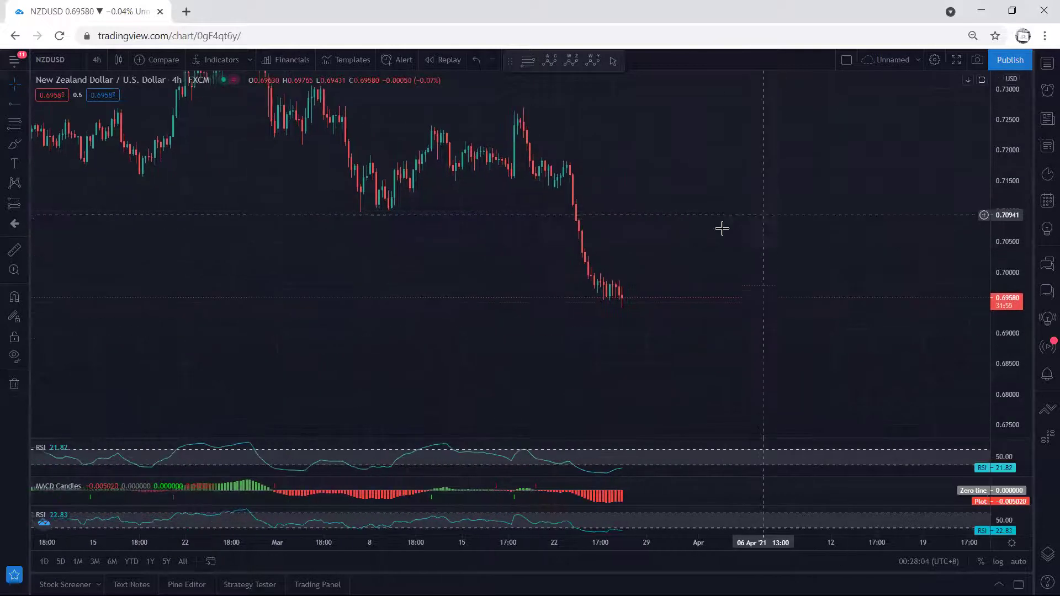
scroll(705, 230, down, 2)
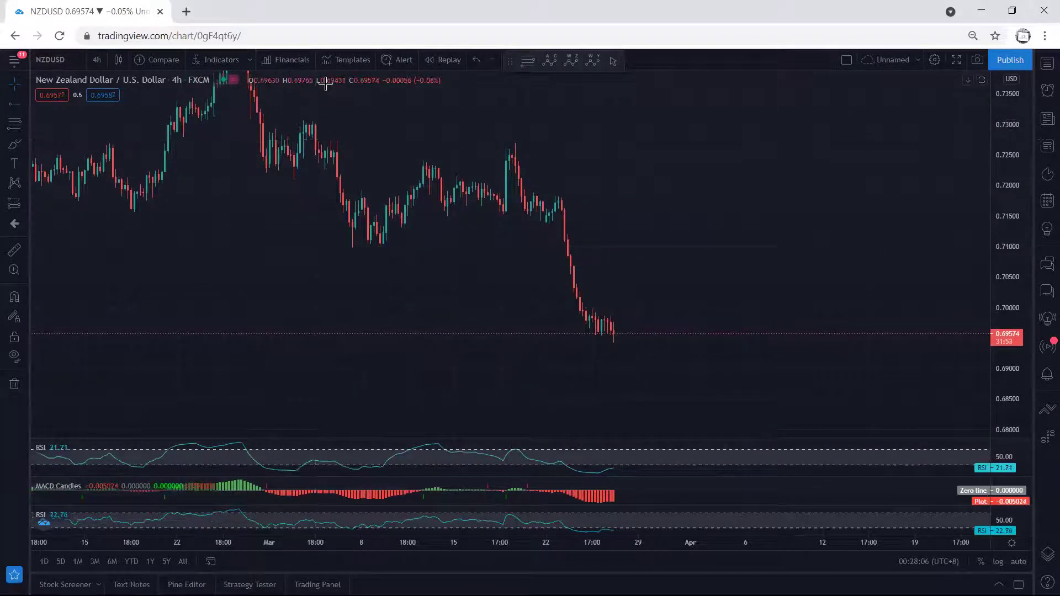
- Sketch and undo three blue scenarios: ranging-then-rally, an upward curve, and a zigzag rally
mouse_move(593, 315)
mouse_down()
mouse_move(612, 322)
mouse_move(647, 305)
mouse_up()
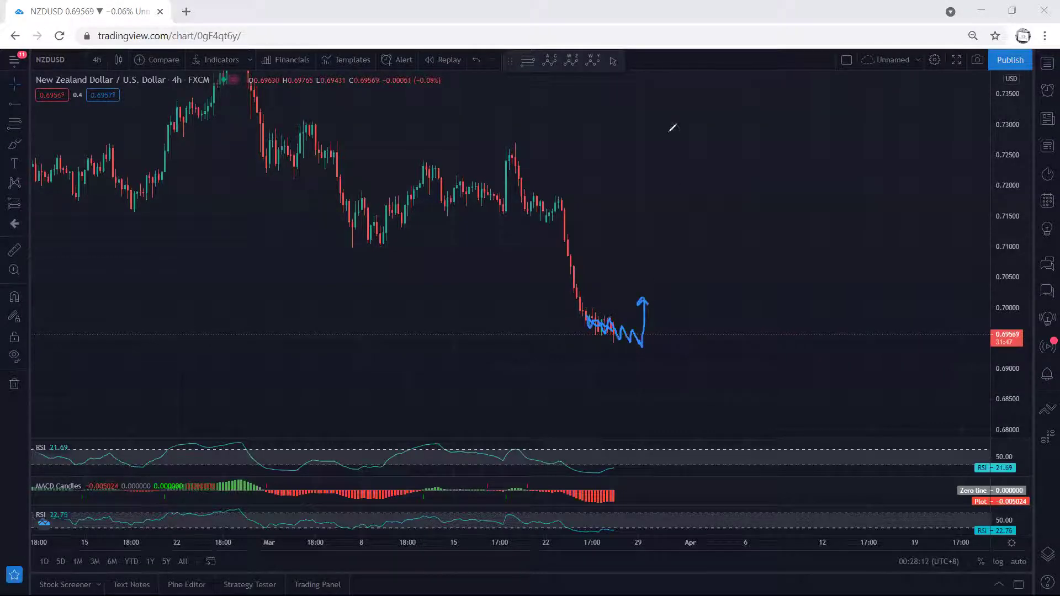
key(ctrl+z)
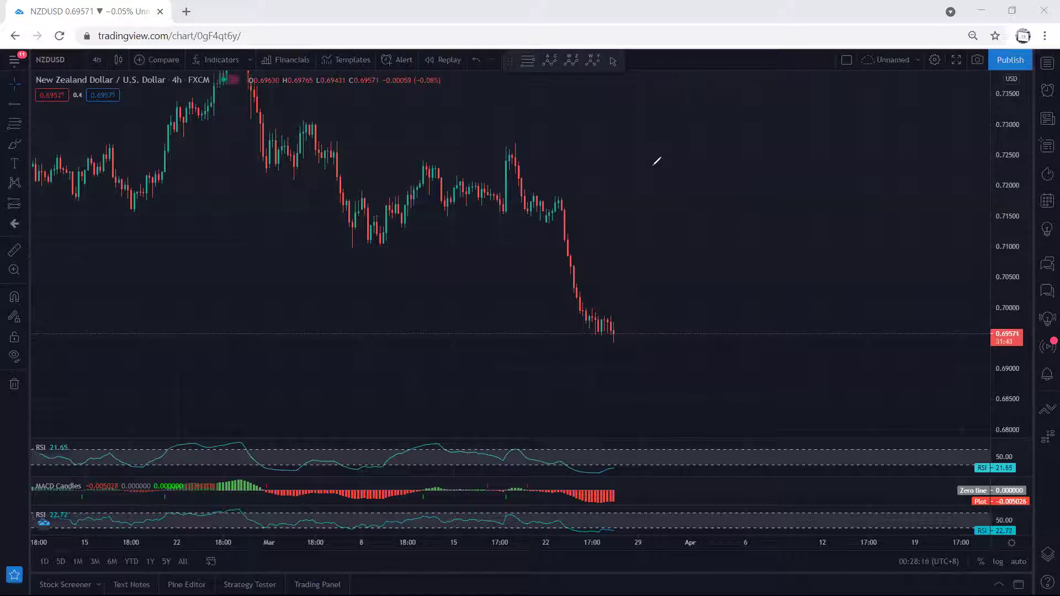
drag(620, 342, 655, 246)
key(ctrl+z)
drag(617, 338, 660, 304)
key(ctrl+z)
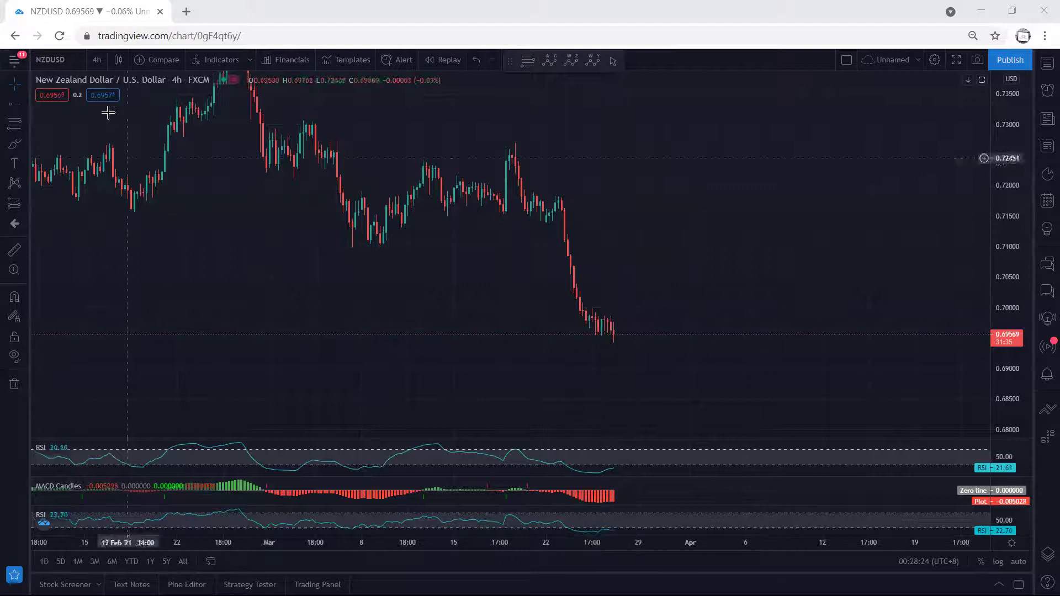
- On the 1-hour timeframe, enlarge the candles, then sketch and undo blue channel and breakout-drop scenarios
click(96, 60)
click(109, 236)
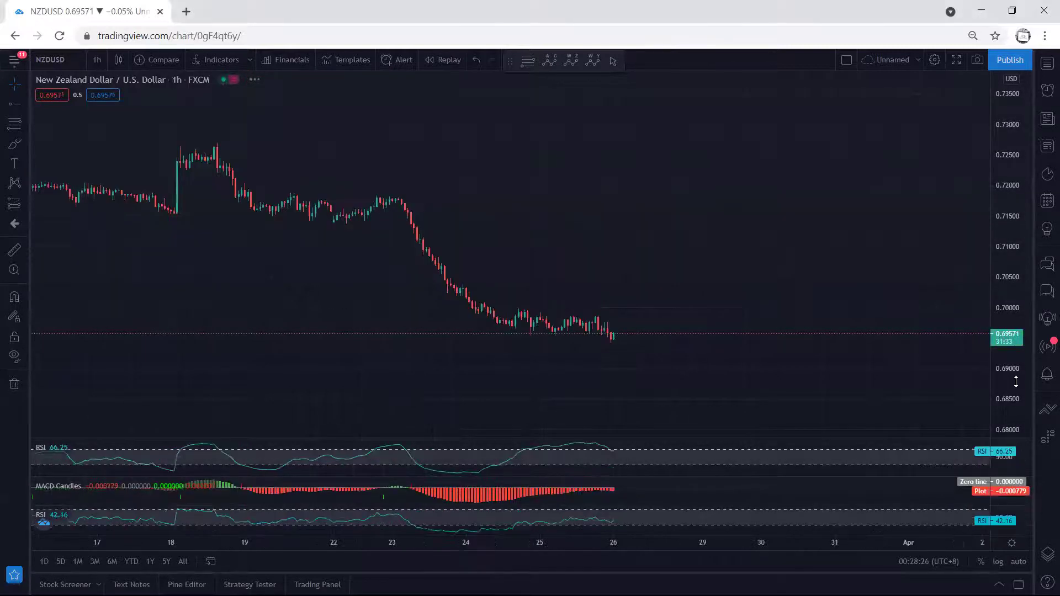
drag(1015, 384, 1018, 316)
scroll(729, 298, up, 3)
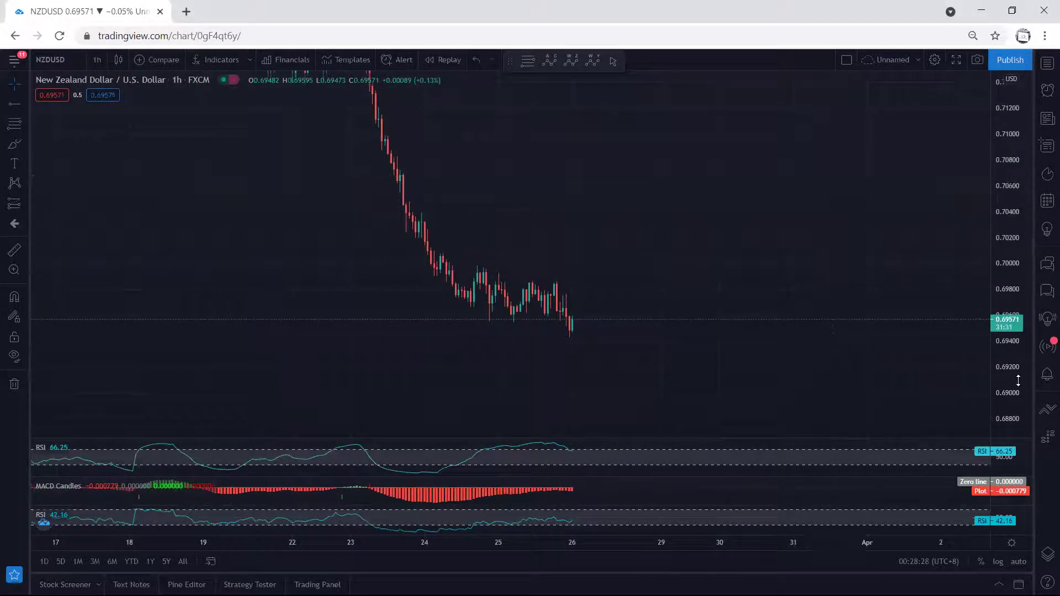
drag(1018, 381, 1018, 315)
mouse_move(571, 372)
mouse_down()
mouse_move(588, 377)
mouse_move(616, 295)
mouse_up()
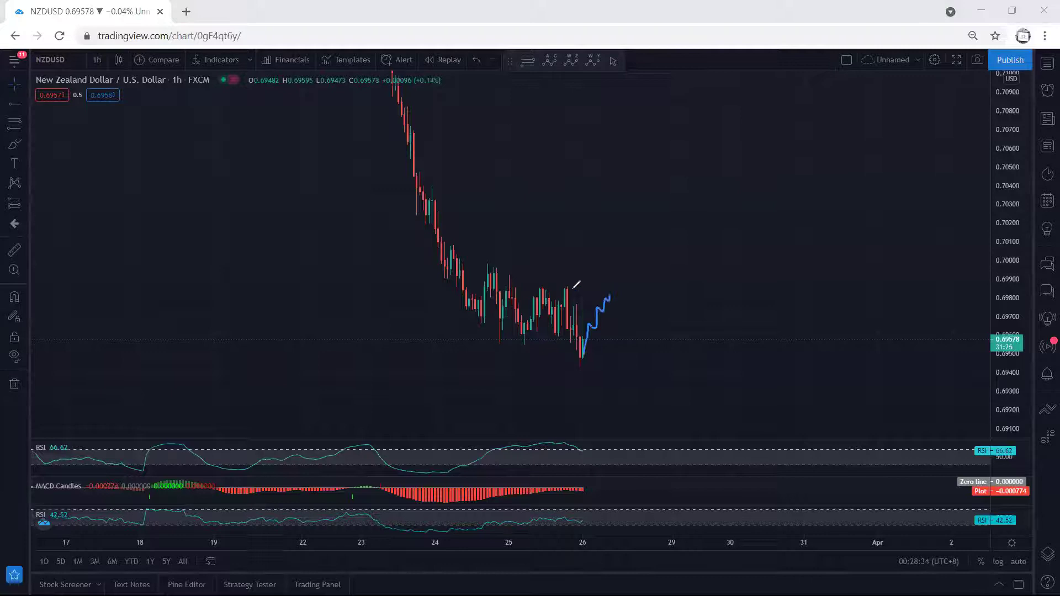
drag(496, 265, 595, 293)
mouse_move(474, 320)
mouse_down()
mouse_move(537, 365)
mouse_move(497, 266)
mouse_move(580, 355)
mouse_move(609, 294)
mouse_move(651, 392)
mouse_up()
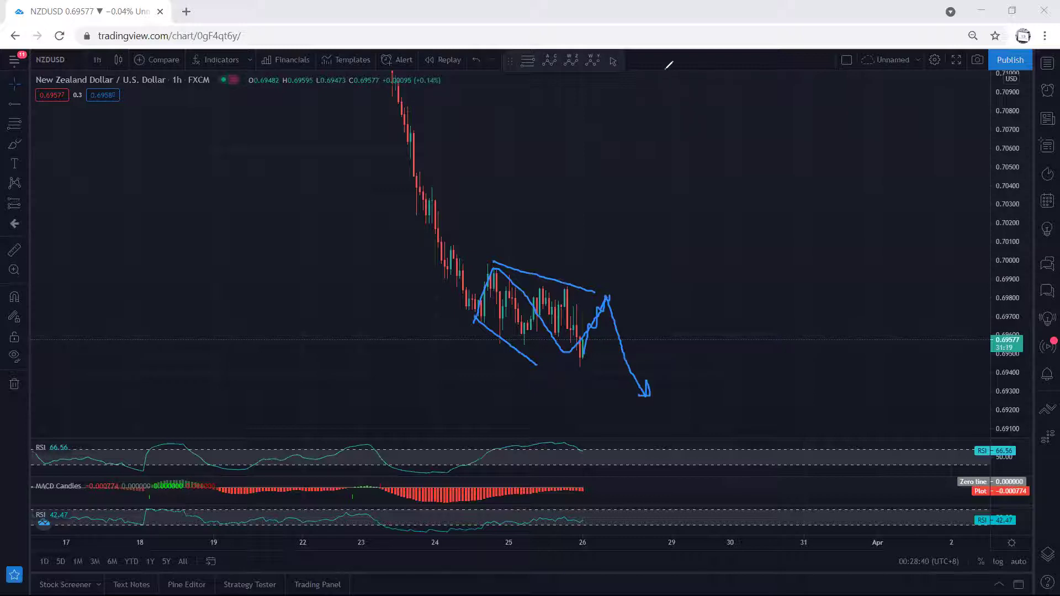
key(ctrl+z)
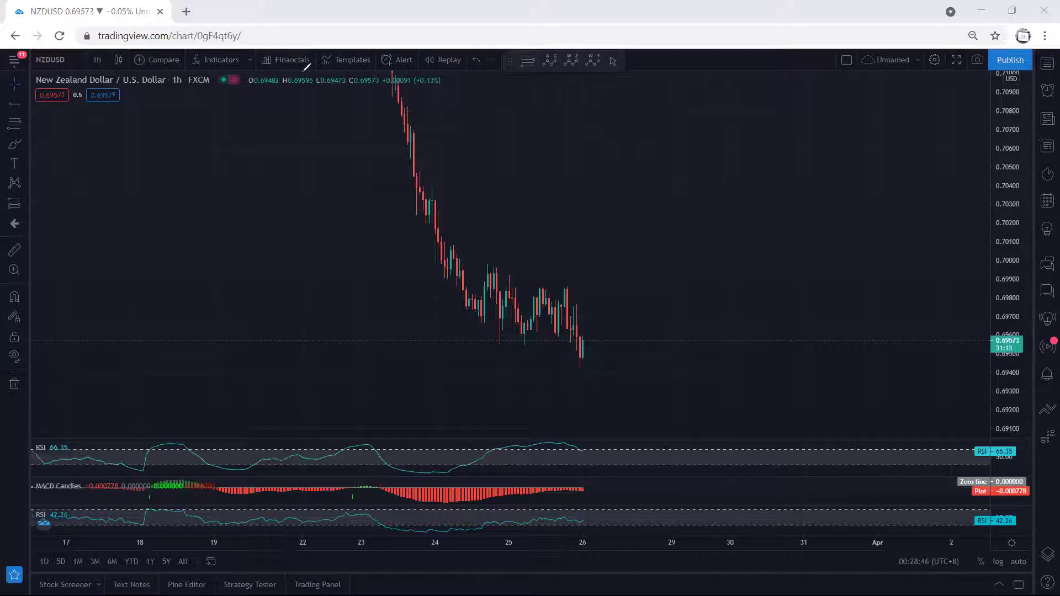
- Move to the 15-minute timeframe and stretch the price scale to enlarge candles
click(97, 60)
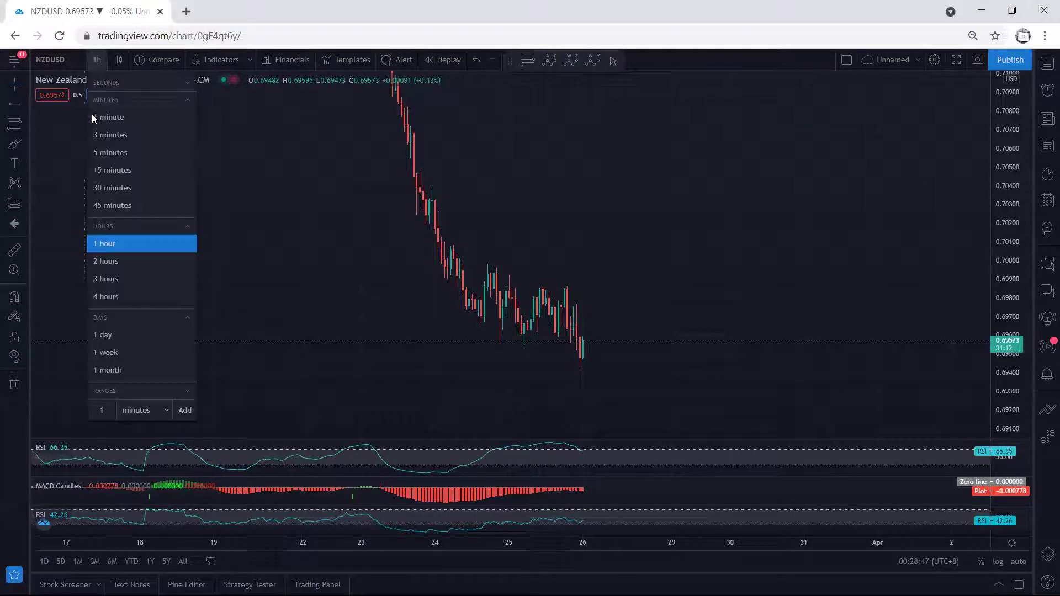
click(107, 170)
drag(1008, 374, 1002, 385)
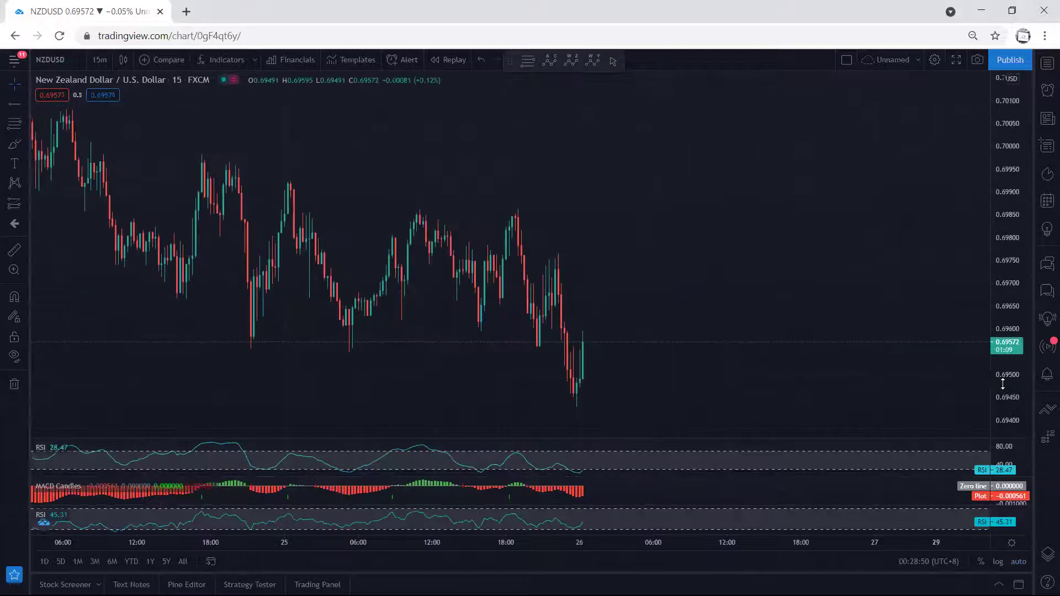
scroll(928, 344, down, 2)
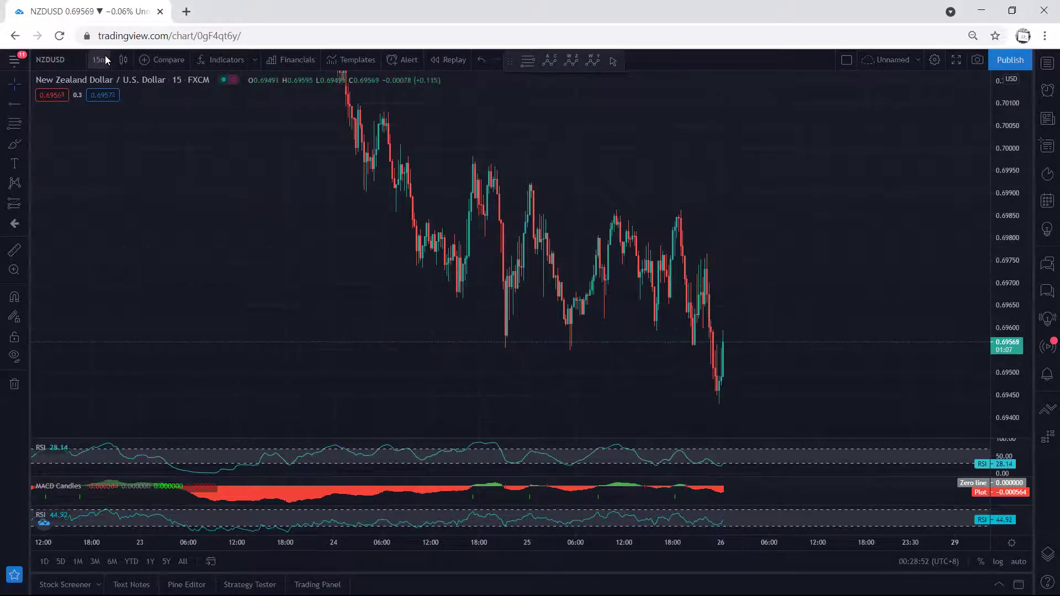
- On the 1-hour chart, draw a blue rebound plus upper and lower descending channel lines
click(106, 59)
click(109, 239)
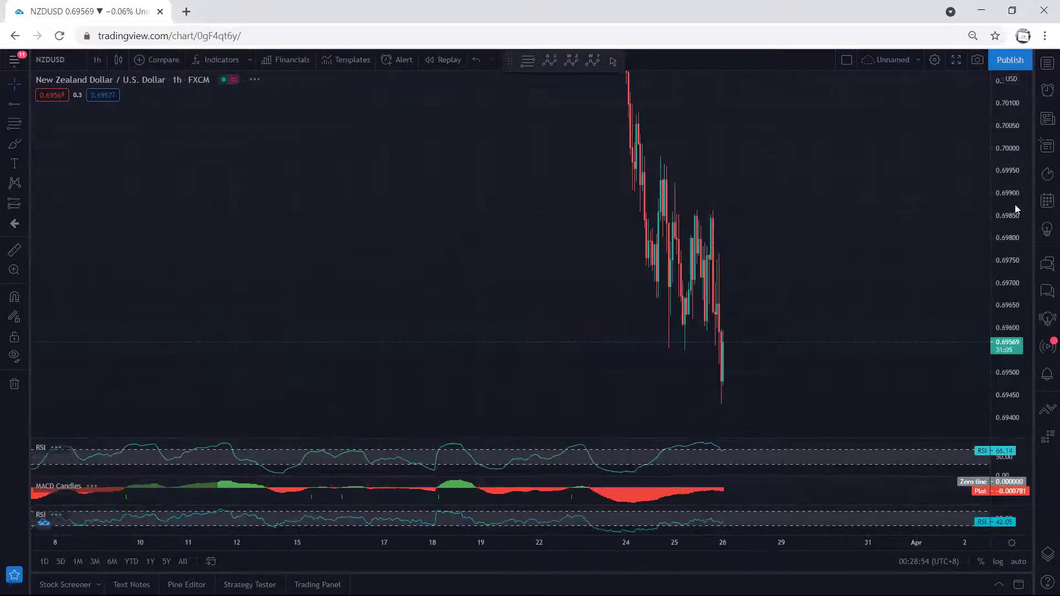
scroll(812, 257, up, 3)
scroll(878, 294, up, 3)
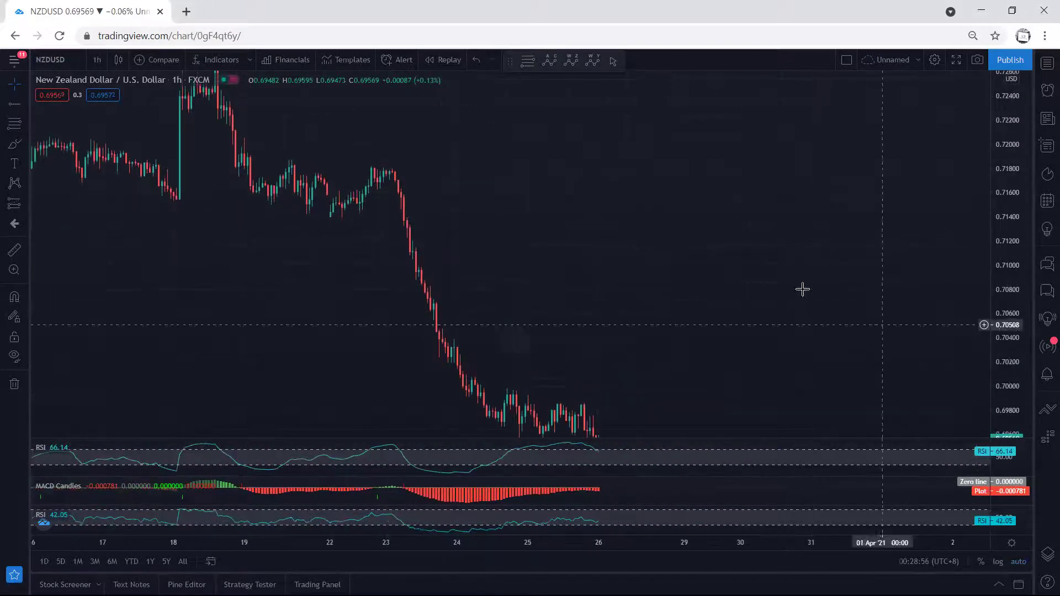
scroll(802, 289, up, 3)
scroll(745, 207, up, 2)
scroll(785, 212, up, 2)
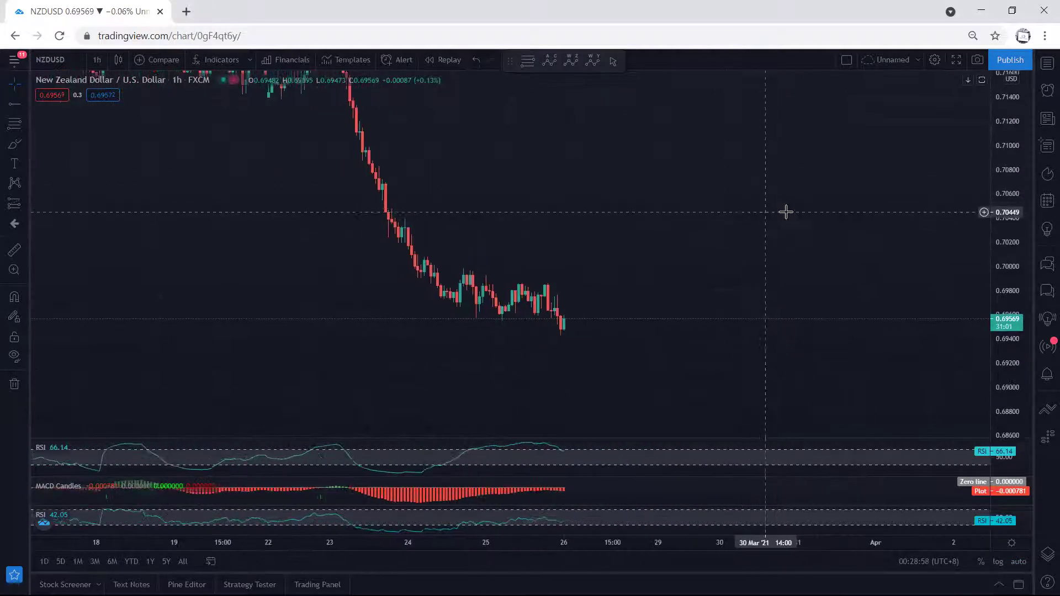
scroll(785, 212, up, 2)
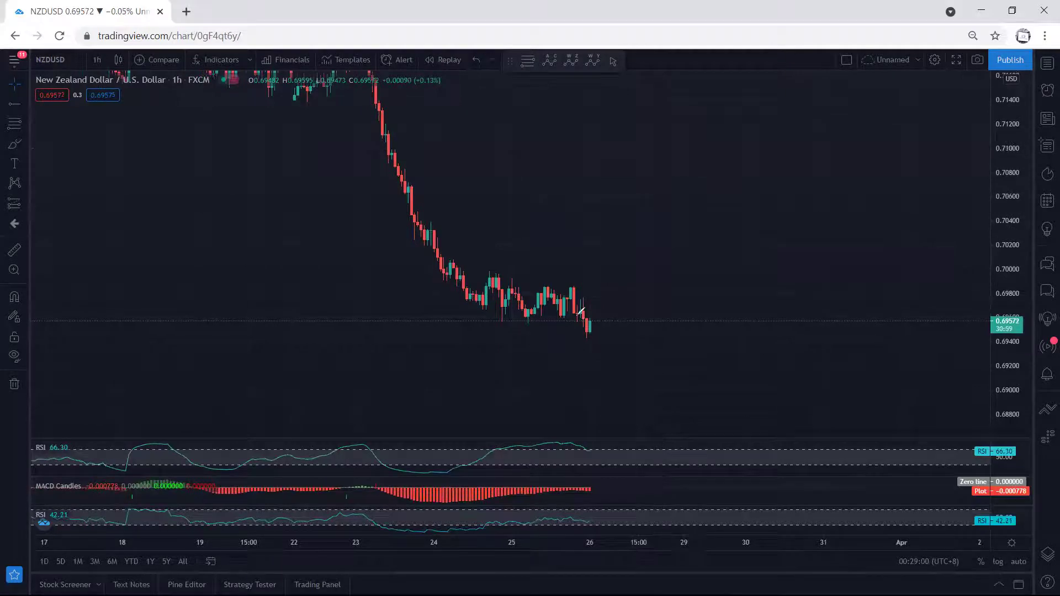
drag(591, 332, 617, 295)
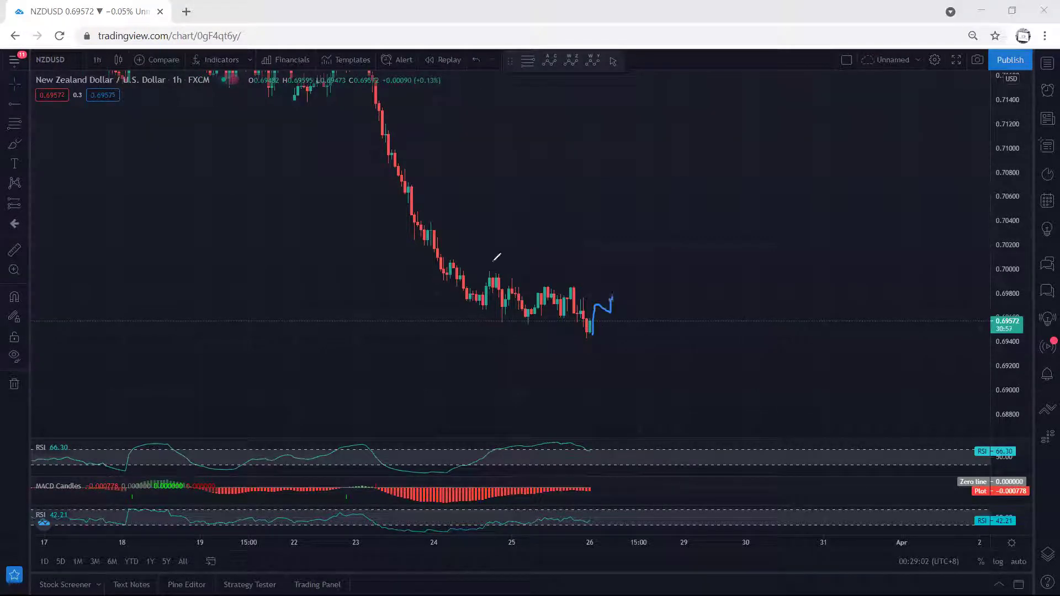
drag(493, 266, 612, 288)
mouse_move(483, 292)
mouse_down()
mouse_move(619, 305)
mouse_move(655, 370)
mouse_up()
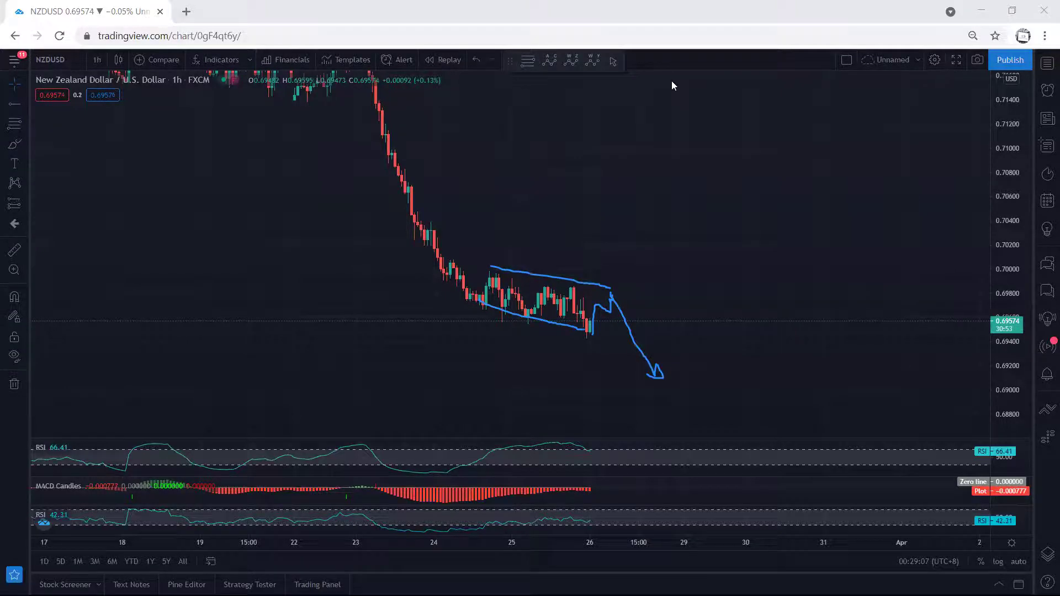
- Undo the channel sketches, then draw and delete a bullish breakout and a consolidation oval
key(ctrl+z)
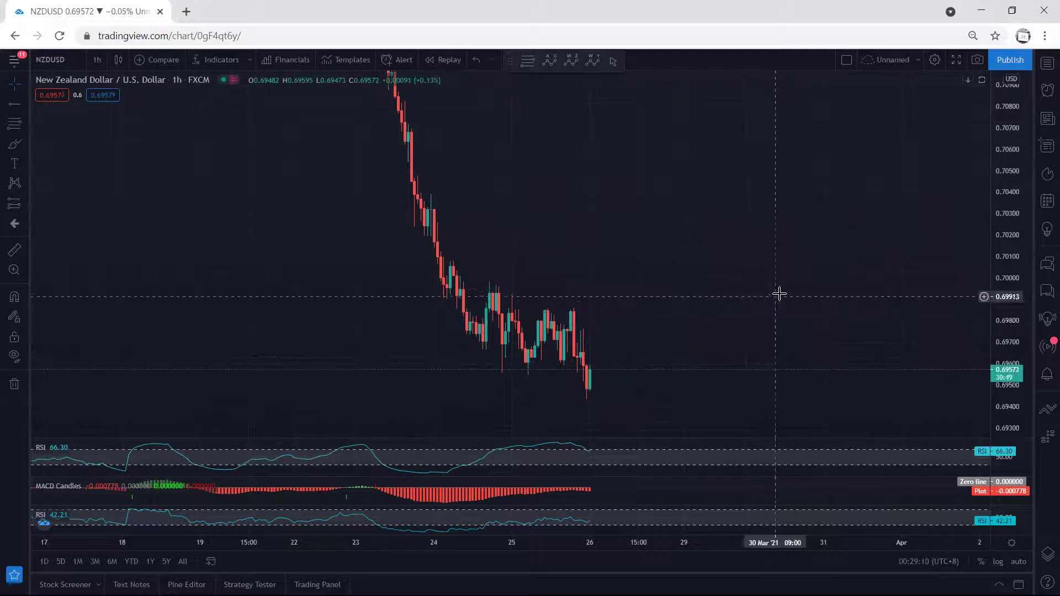
drag(1007, 314, 1007, 249)
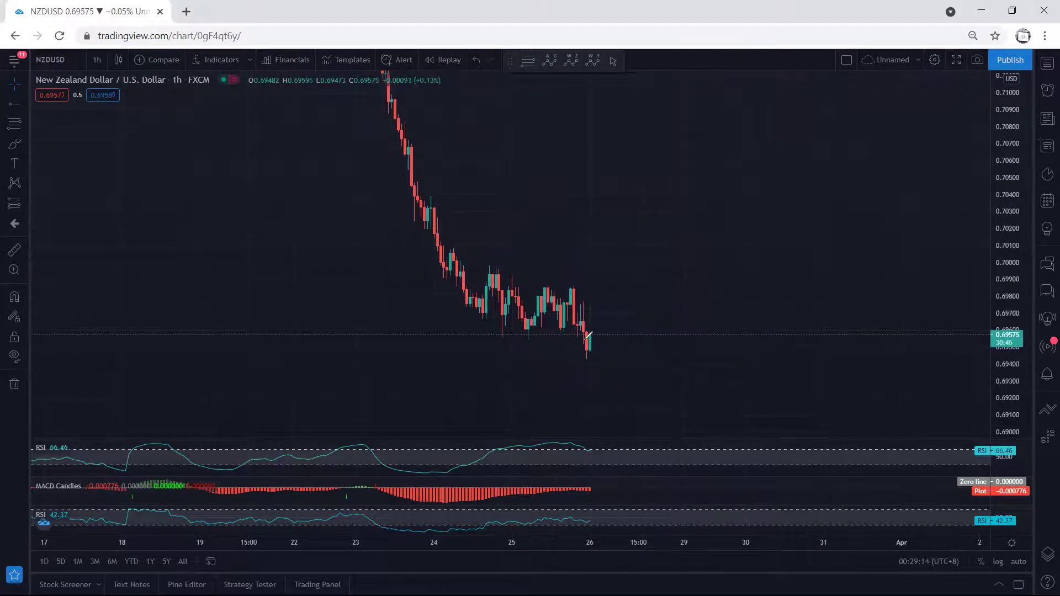
mouse_move(588, 338)
mouse_down()
mouse_move(591, 241)
mouse_move(638, 241)
mouse_move(623, 254)
mouse_move(661, 173)
mouse_up()
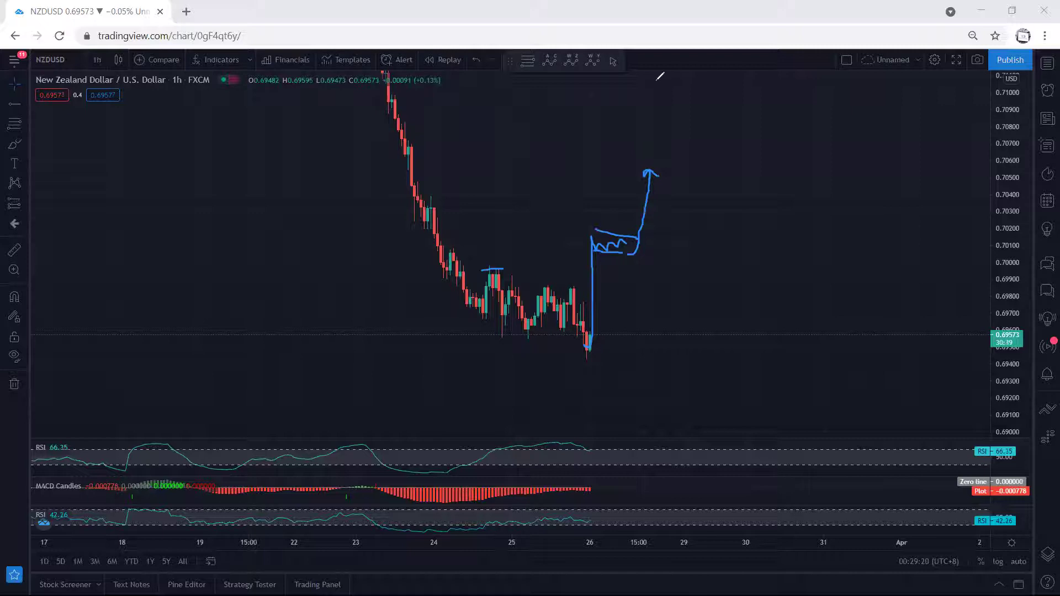
key(Delete)
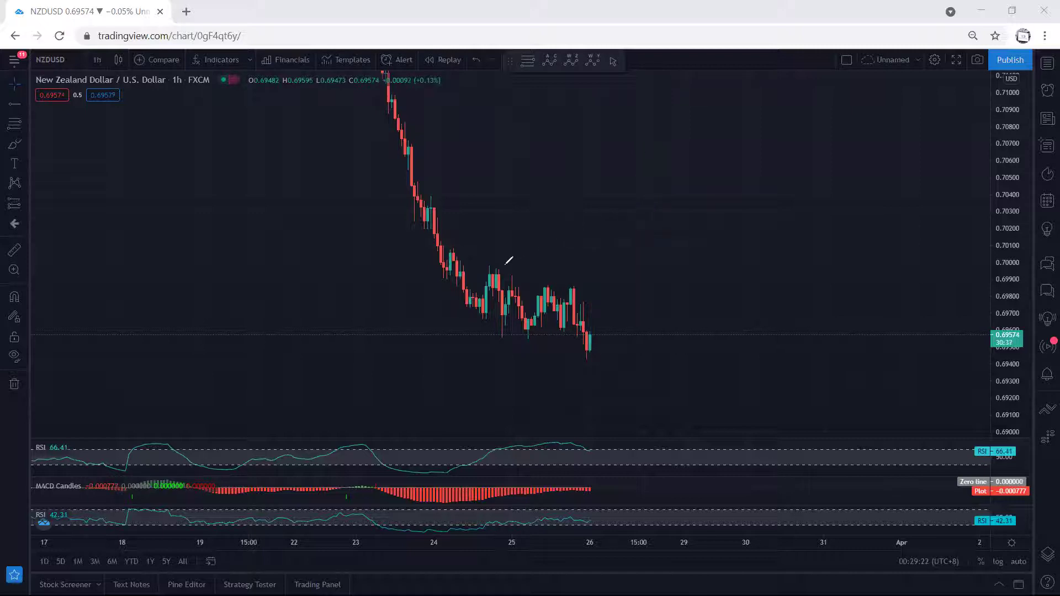
mouse_move(495, 264)
mouse_down()
mouse_move(608, 300)
mouse_move(596, 357)
mouse_move(474, 300)
mouse_up()
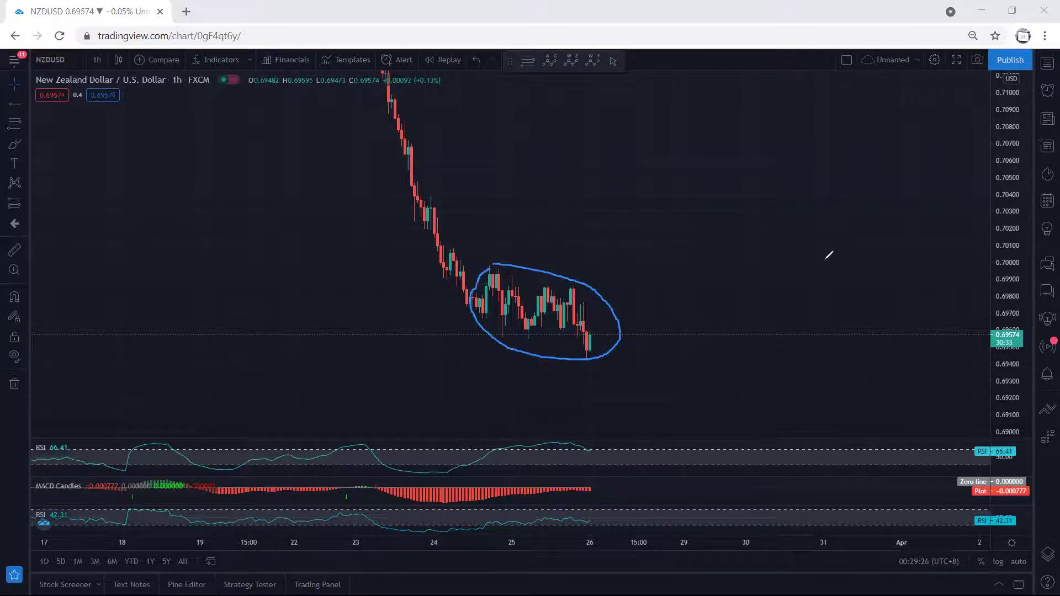
key(Delete)
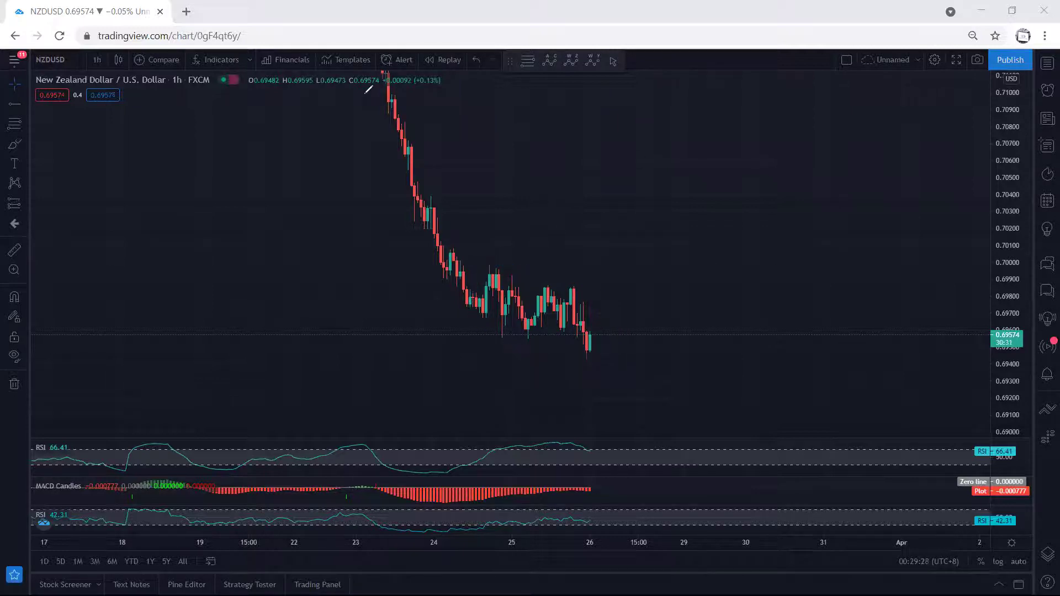
click(97, 59)
click(109, 175)
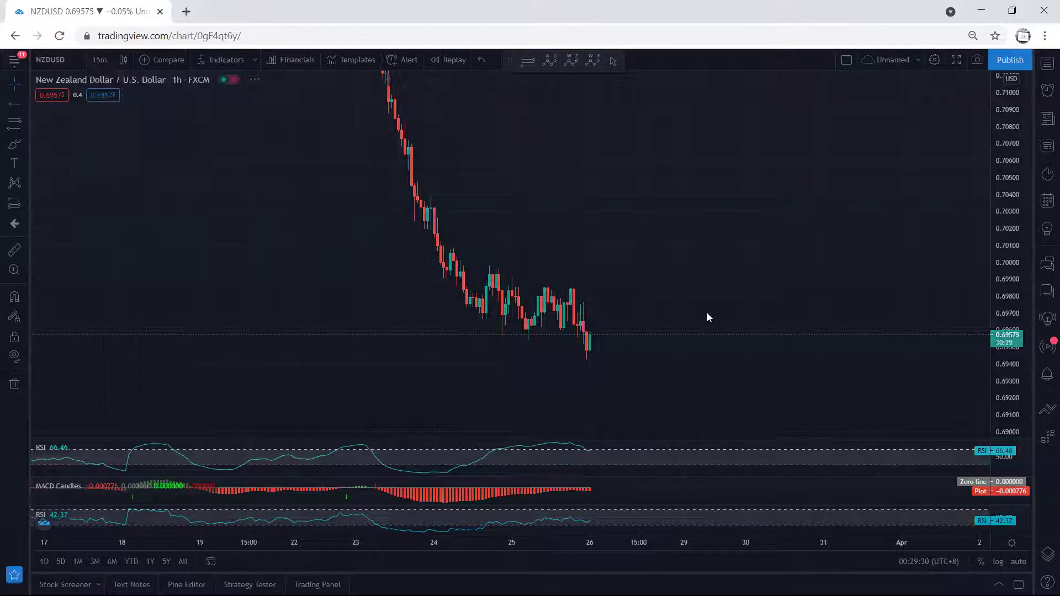
scroll(845, 323, down, 5)
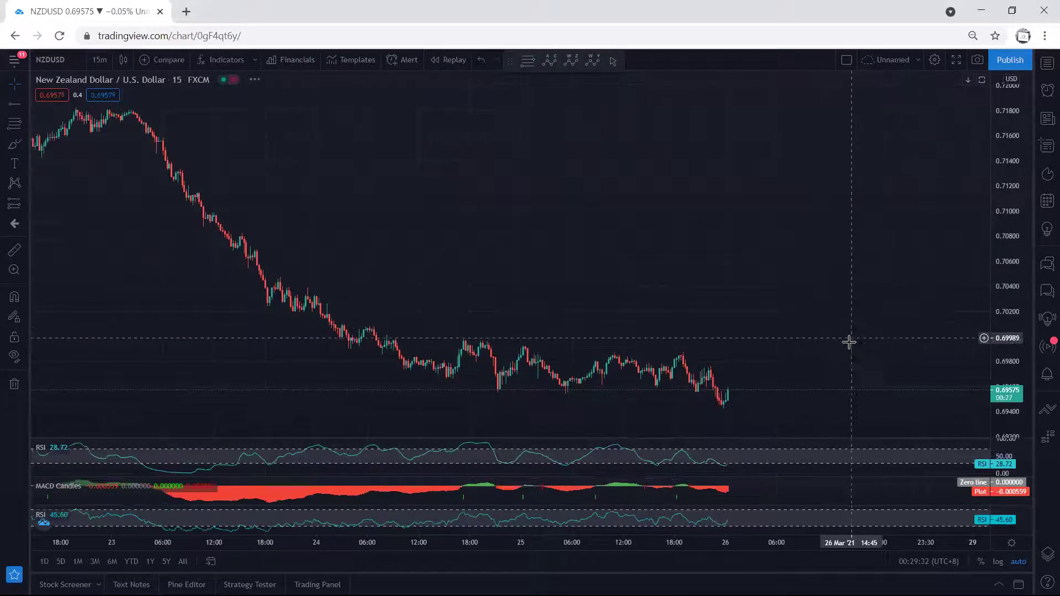
drag(1001, 401, 854, 174)
scroll(853, 174, up, 3)
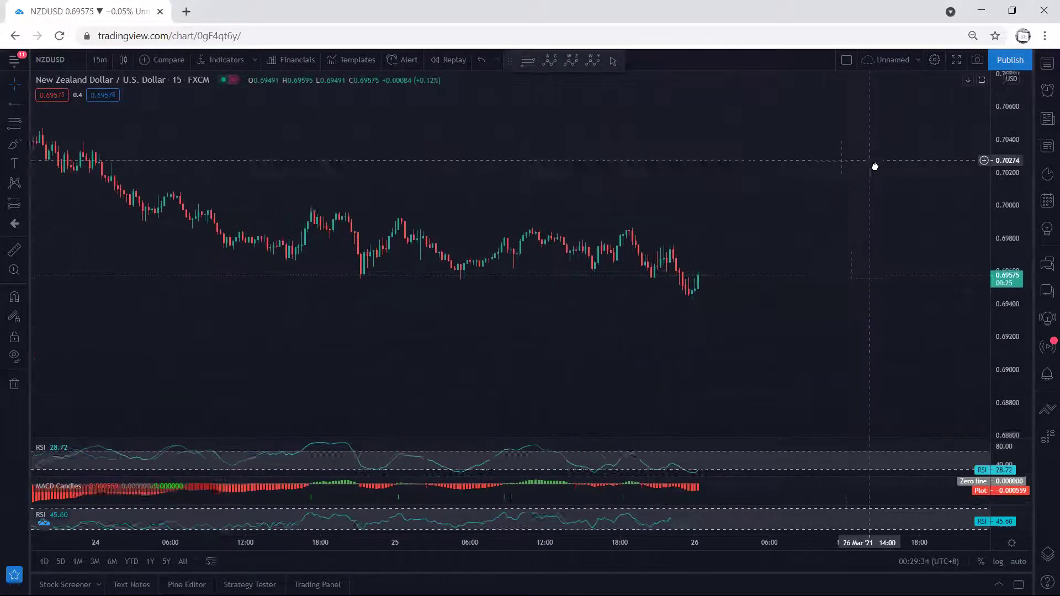
drag(1001, 383, 1001, 170)
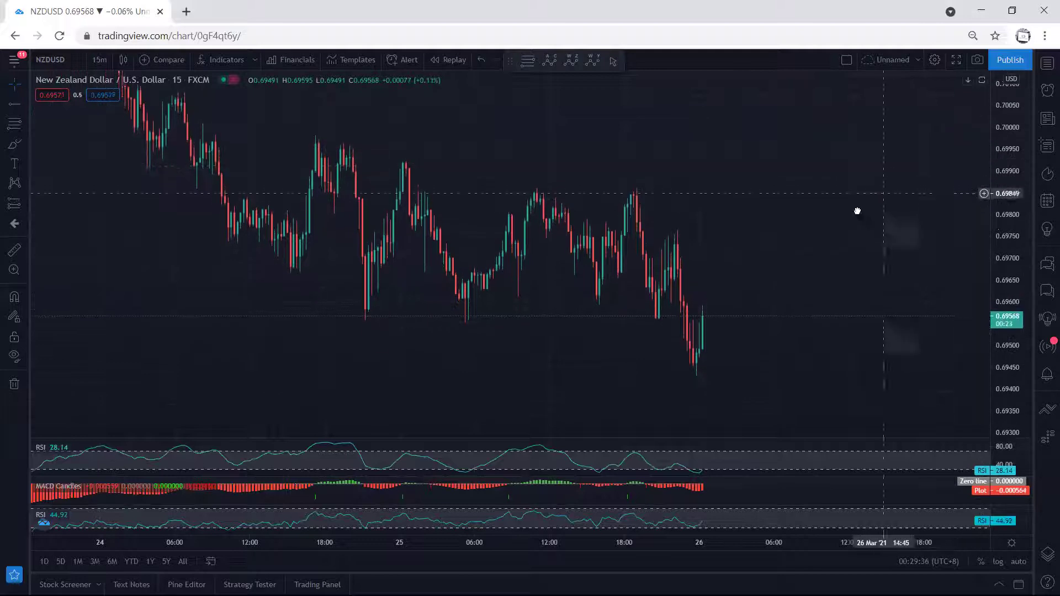
scroll(831, 223, up, 2)
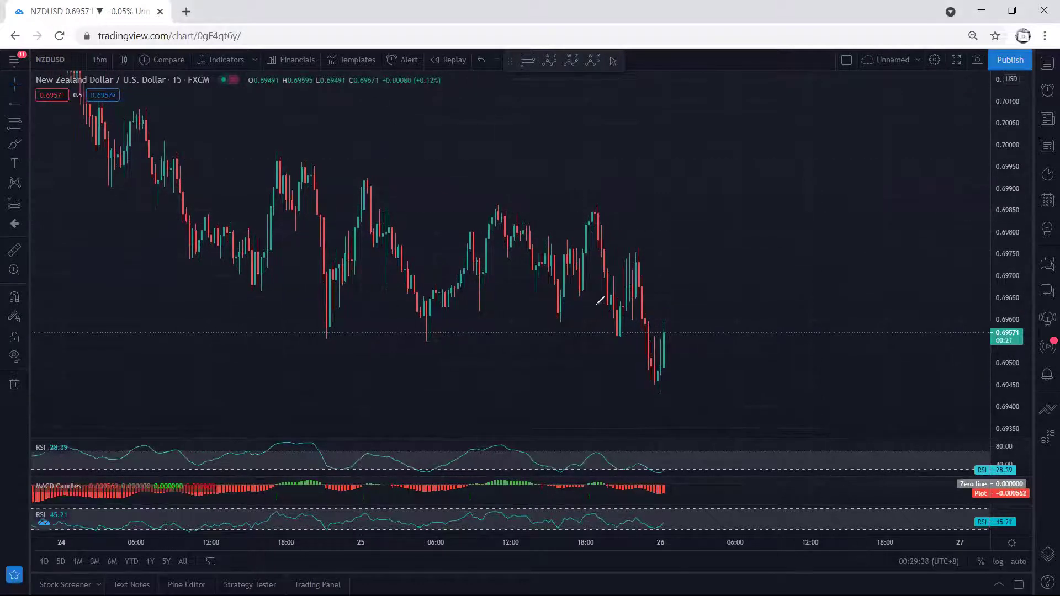
drag(662, 364, 705, 236)
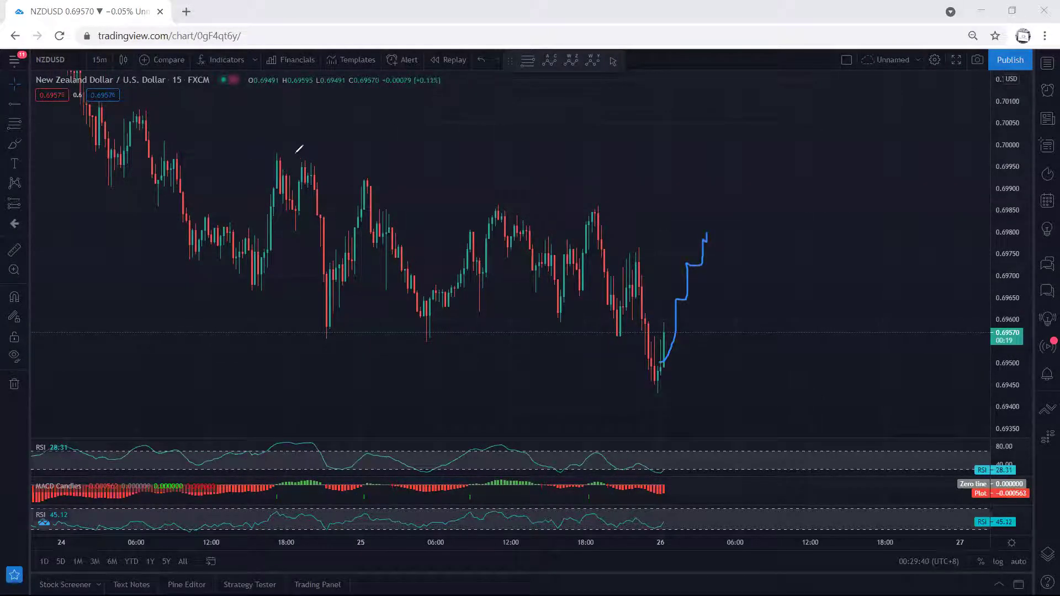
drag(286, 155, 686, 223)
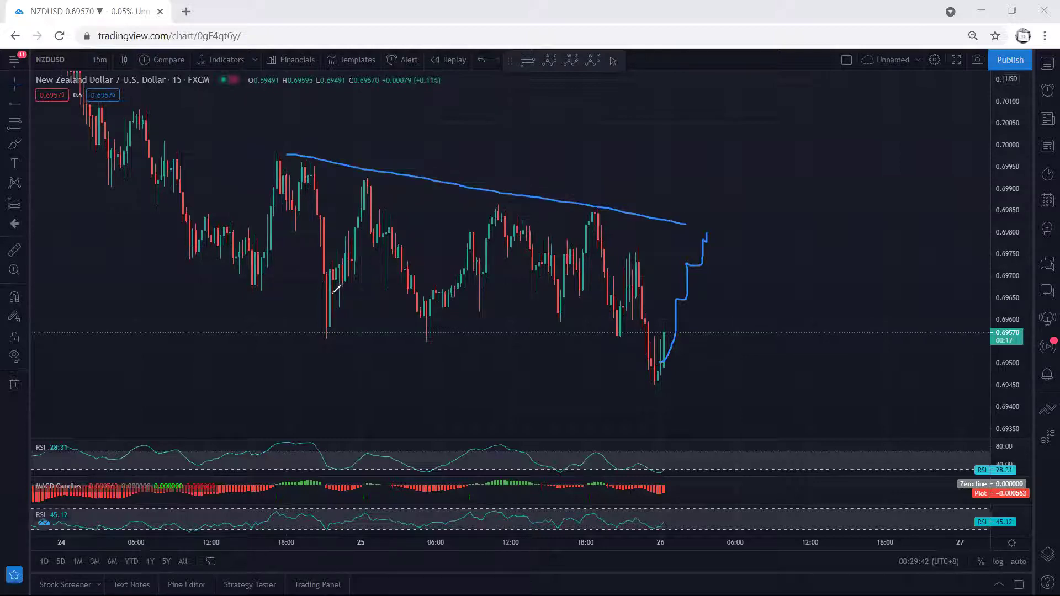
drag(252, 294, 667, 388)
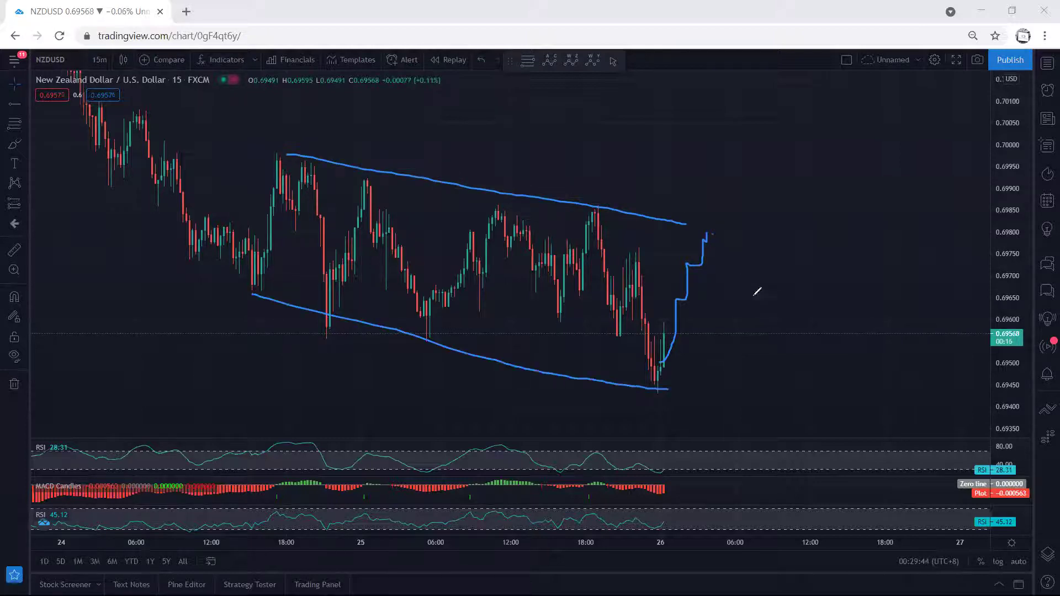
drag(713, 236, 832, 409)
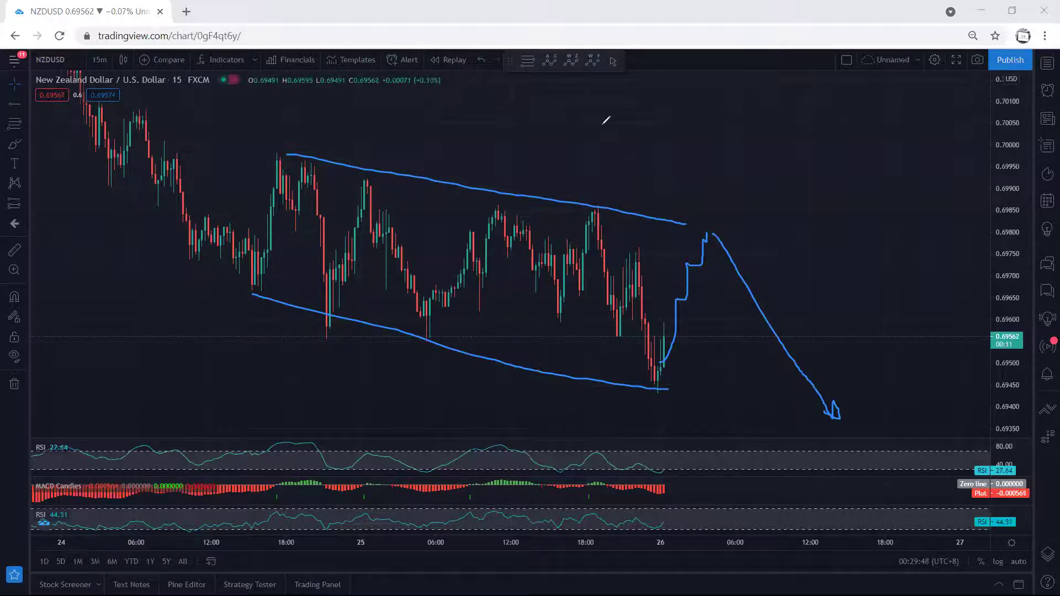
key(ctrl+z)
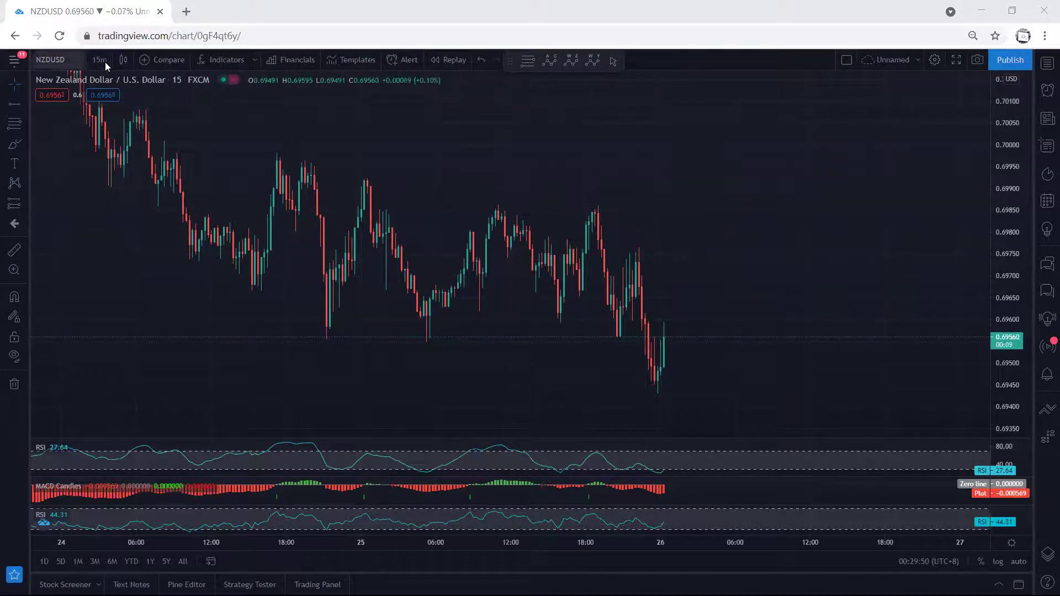
click(100, 60)
click(105, 244)
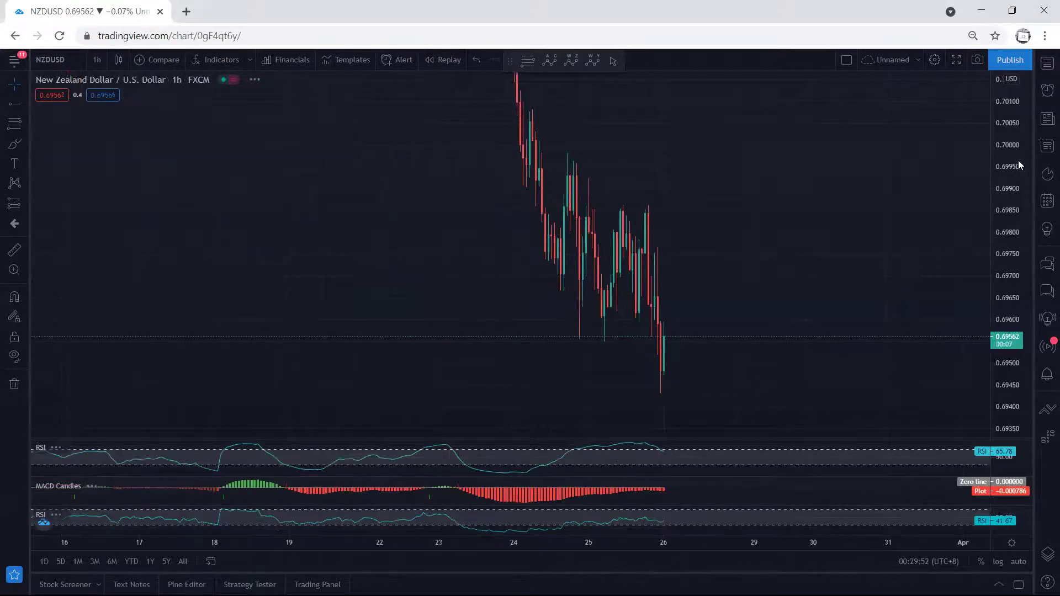